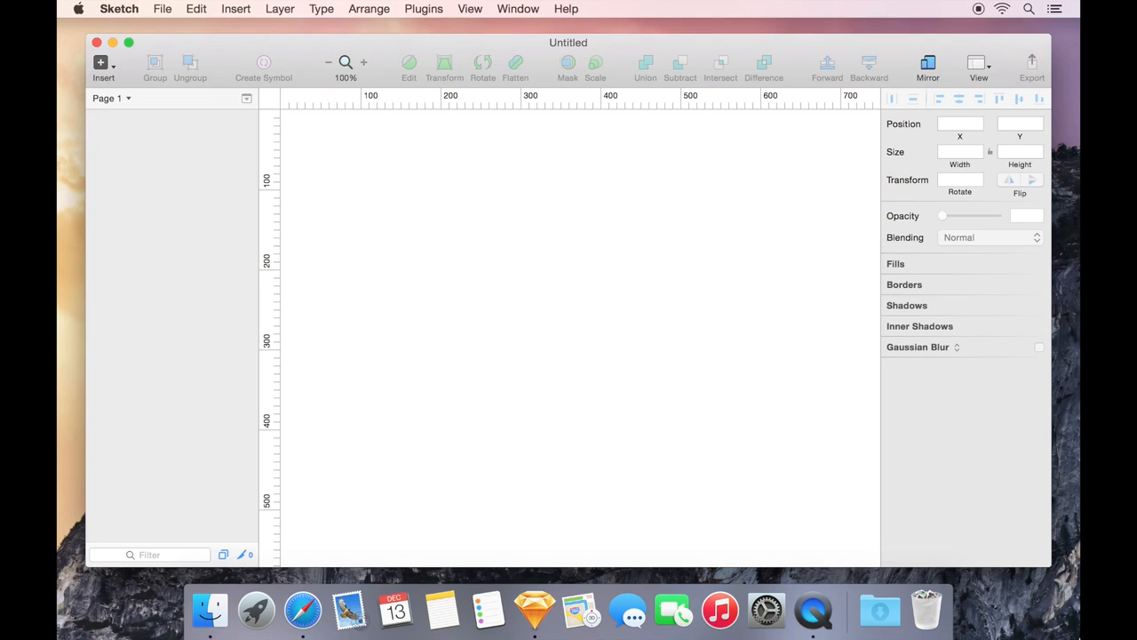
Step: Draw a tall rectangle about 63 wide and 225 high and enter its point editing mode
key("r")
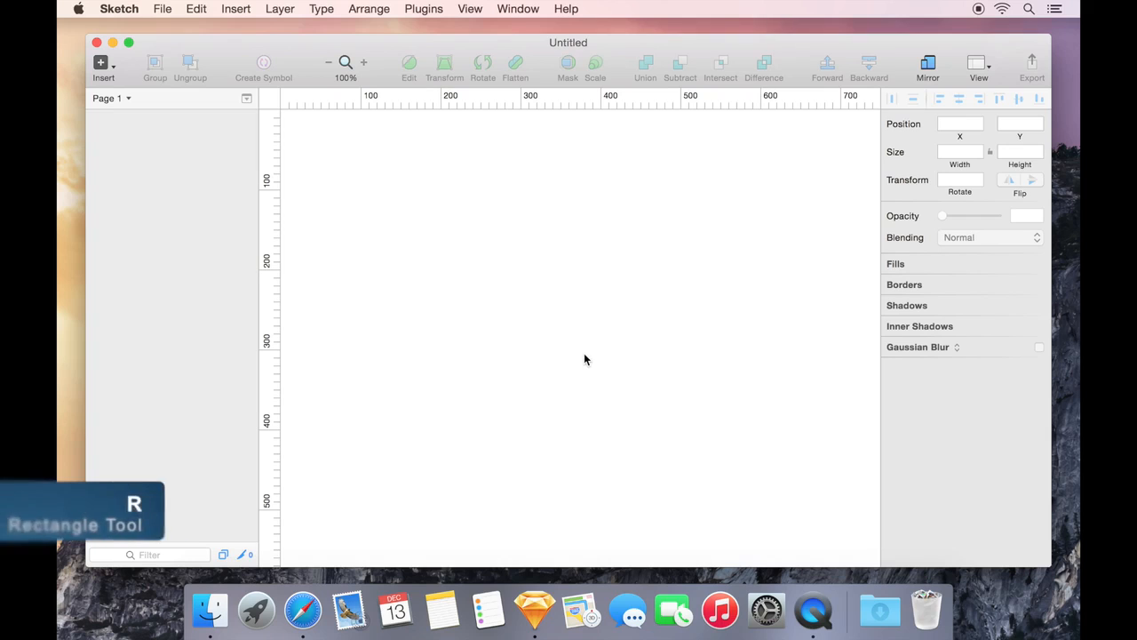
left_click_drag(470, 215, 520, 398)
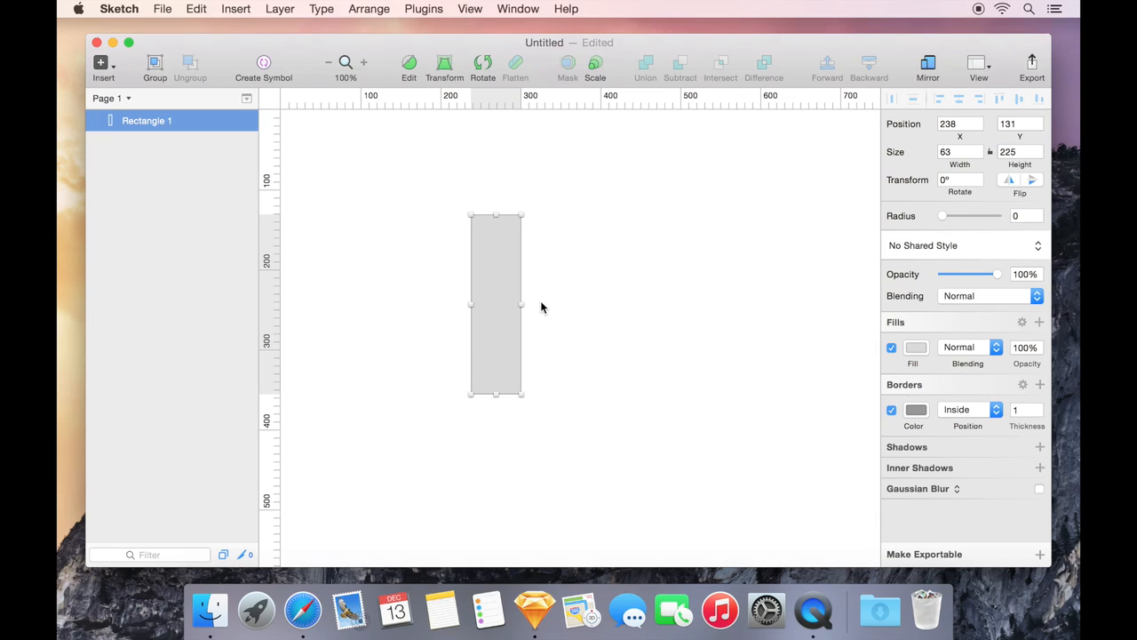
key("Return")
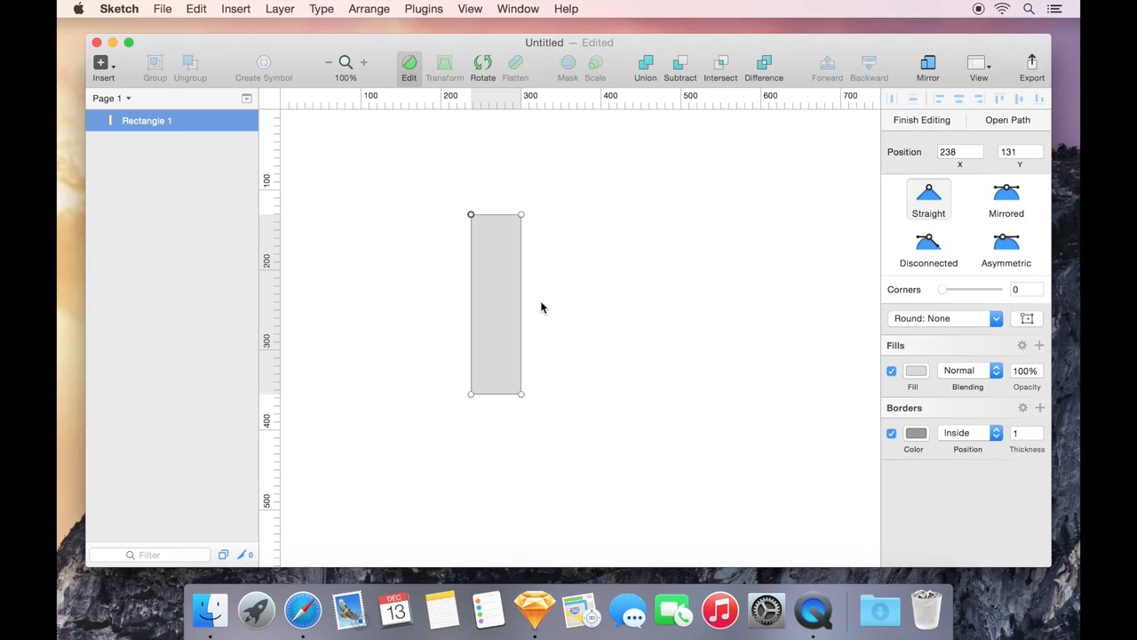
key("Escape")
key("Return")
key("Escape")
key("Return")
Step: Change the rectangle's upper-left and upper-right points to the Mirrored type
mouse_move(470, 214)
left_mouse_down()
mouse_move(437, 188)
mouse_move(408, 296)
mouse_move(490, 318)
mouse_move(437, 211)
mouse_move(471, 216)
left_mouse_up()
left_click(1006, 204)
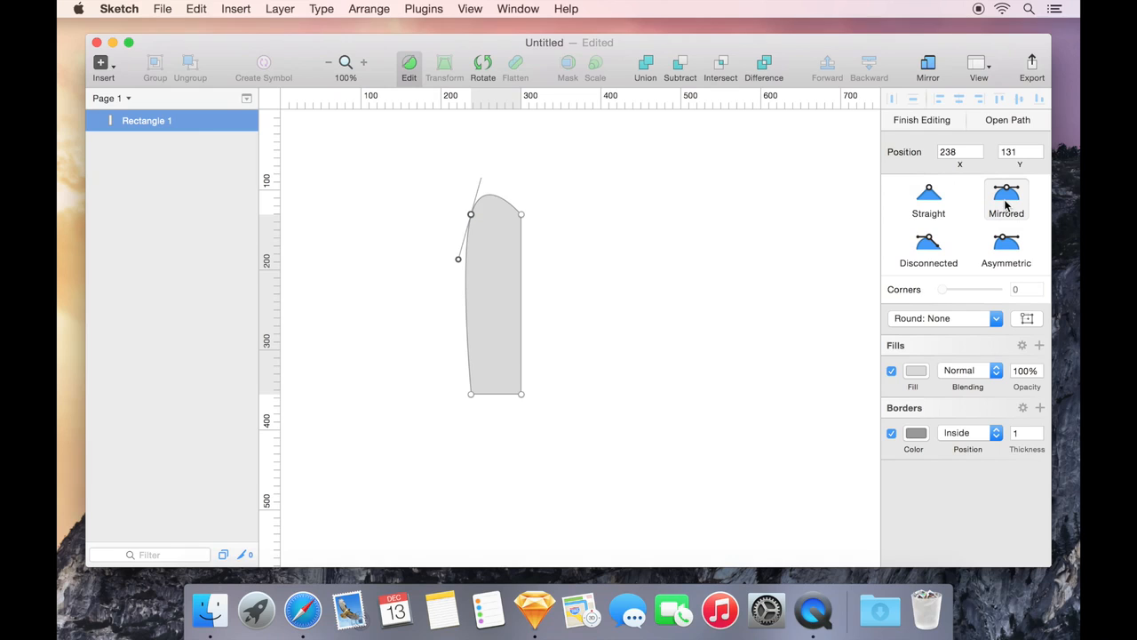
left_click(522, 216)
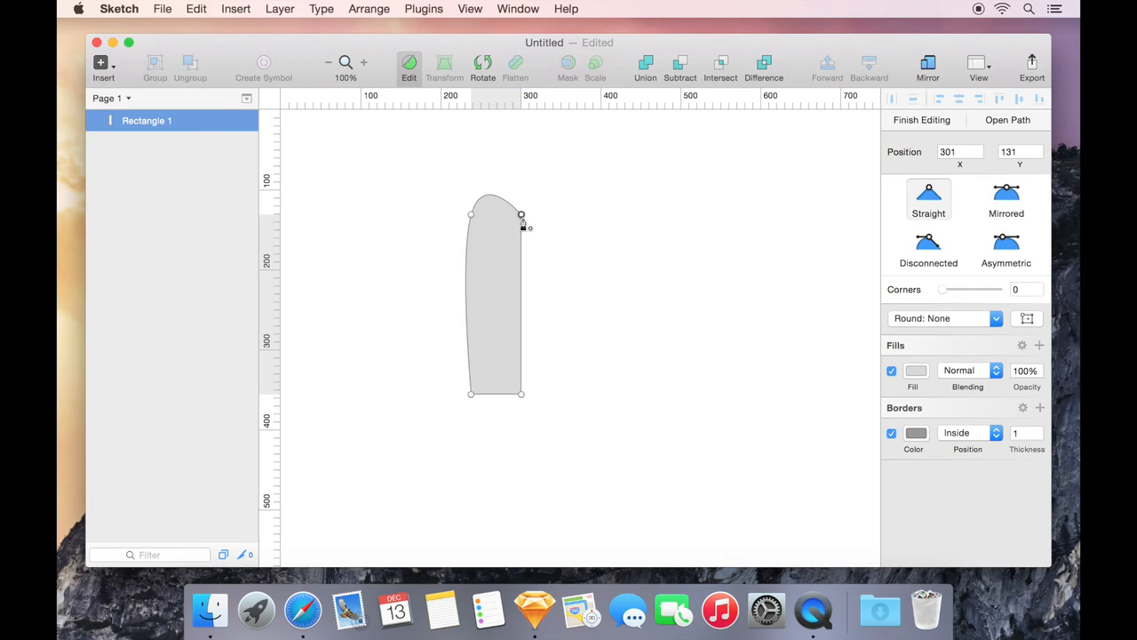
left_click(1005, 197)
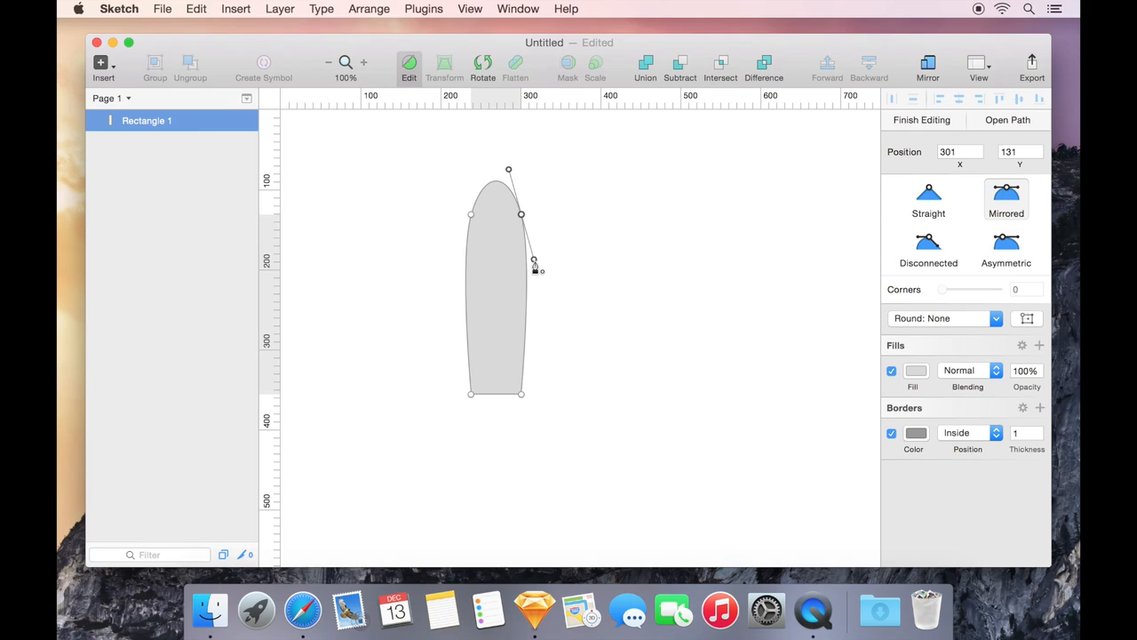
Step: Move the upper-right point outward to about X 373, Y 125 and lengthen its mirrored handles, the lower one reaching about X 428, Y 212
left_click_drag(534, 263, 523, 229)
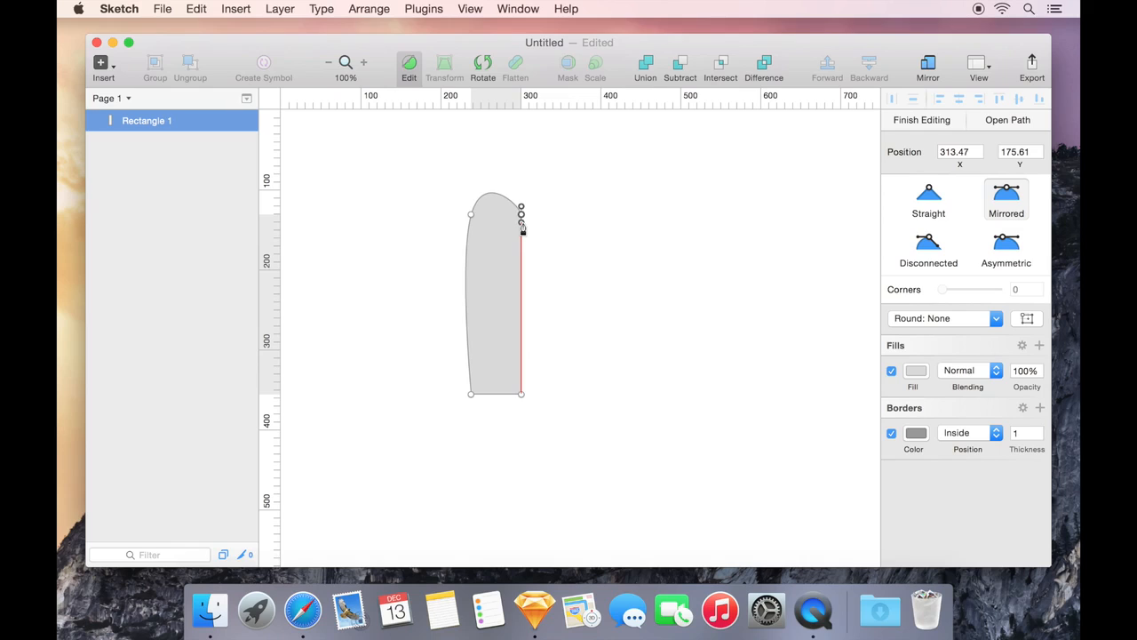
left_click_drag(524, 229, 579, 214)
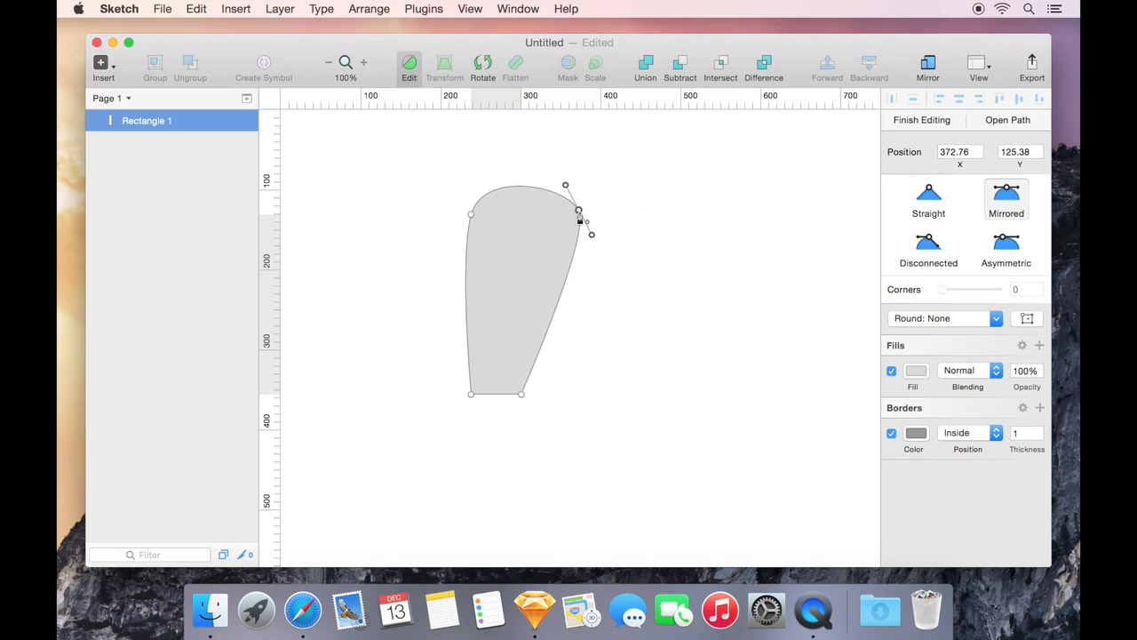
left_click_drag(593, 241, 622, 282)
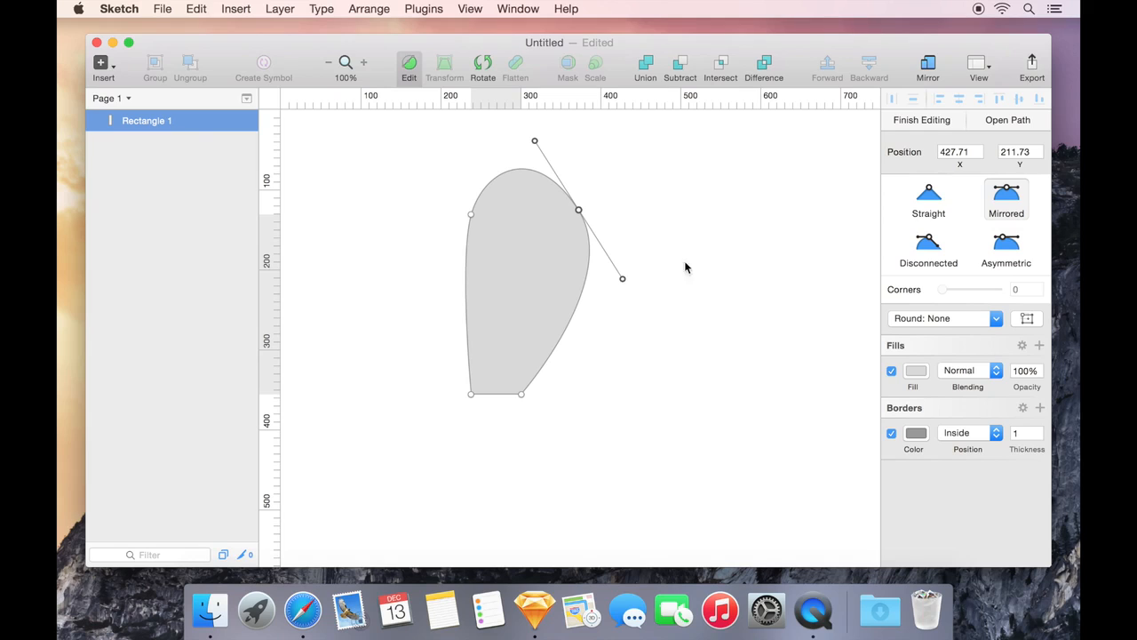
Step: Make the upper-right point Disconnected, adjust its two handles separately and move the point to about X 422, Y 159
left_click(928, 245)
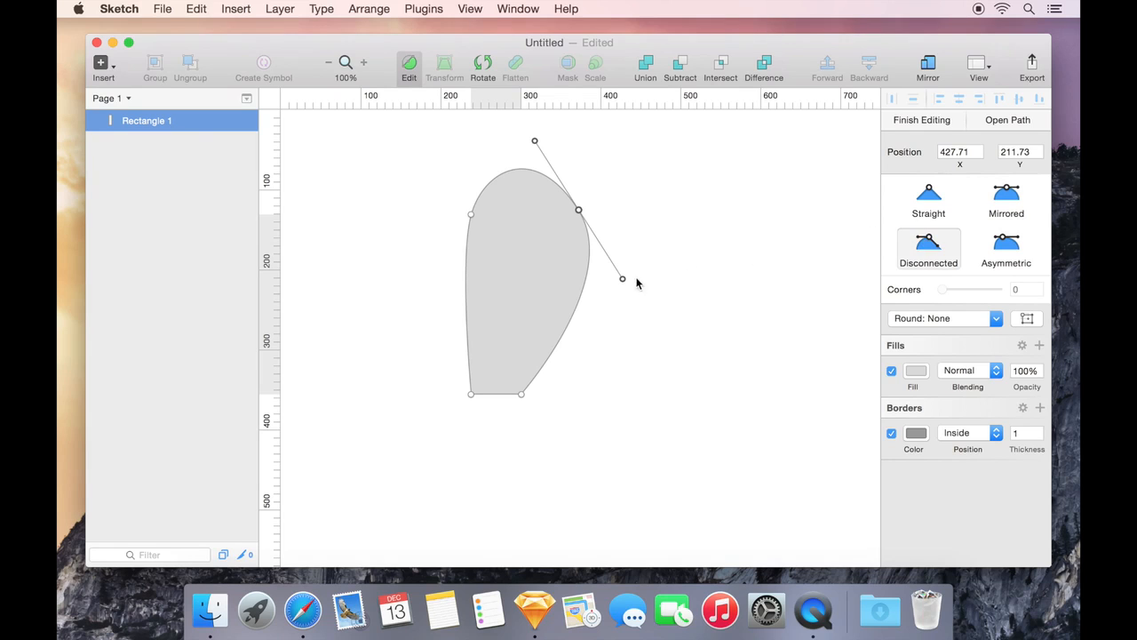
left_click_drag(622, 278, 516, 230)
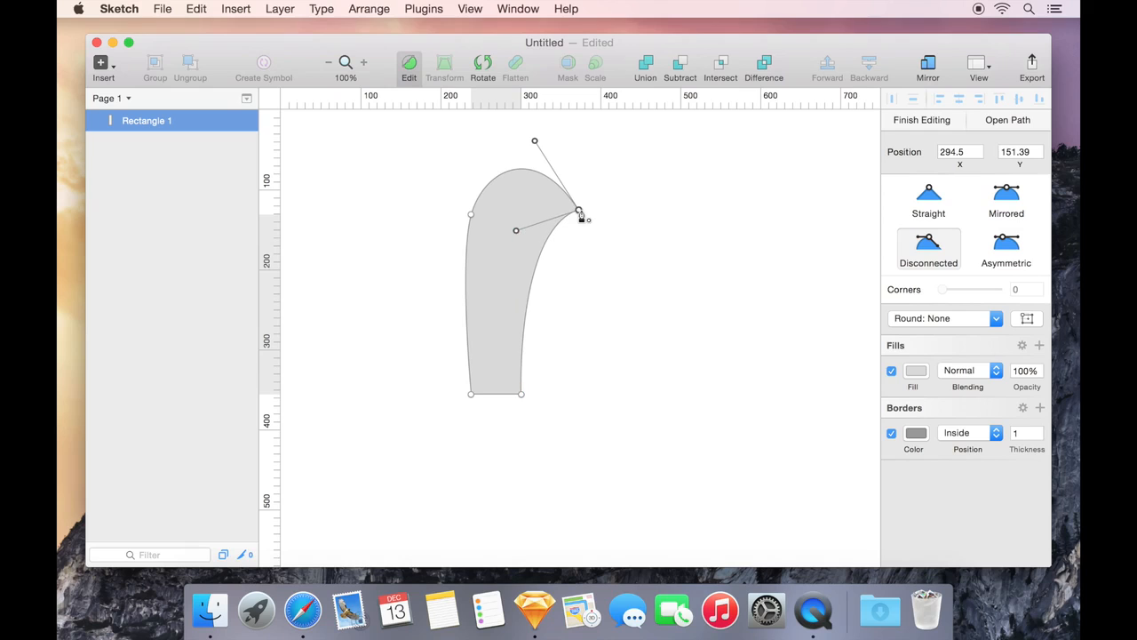
left_click_drag(579, 212, 618, 237)
left_click_drag(576, 170, 535, 193)
Step: Set the upper-right point to Mirrored and angle its handles, and make it Asymmetric with a short lower and a longer upper handle
left_click(1019, 195)
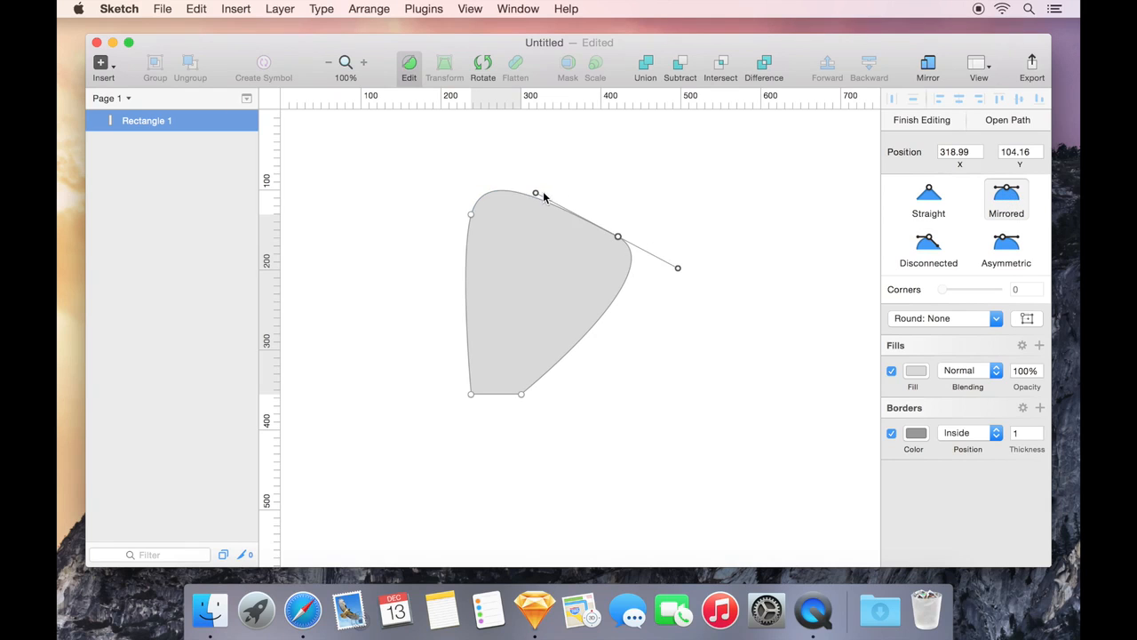
left_click_drag(536, 192, 588, 173)
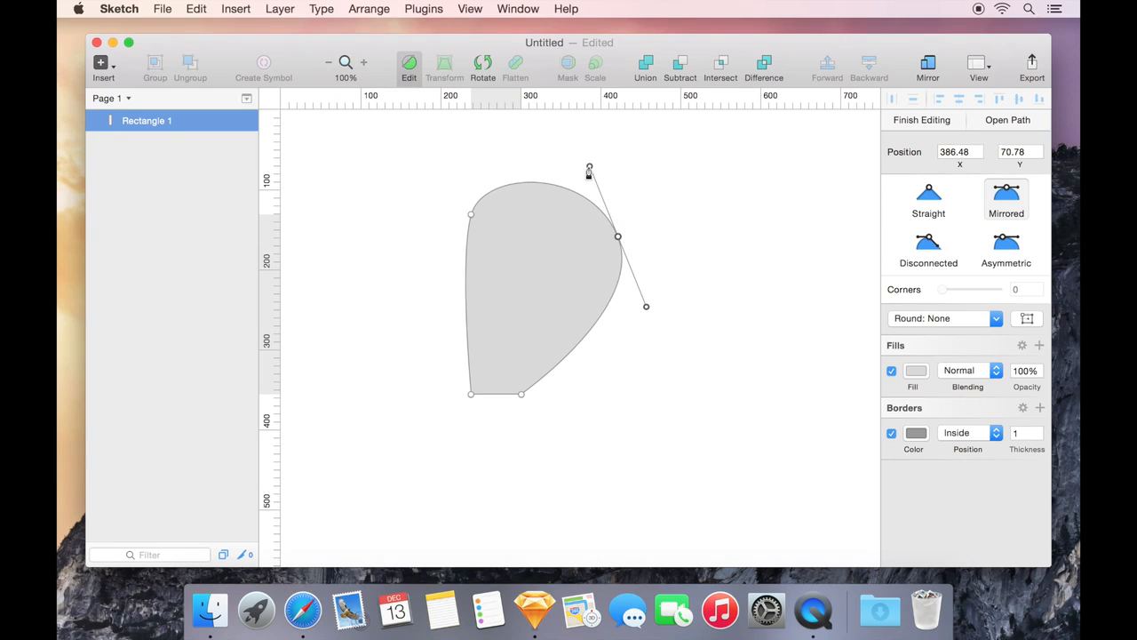
left_click(1009, 249)
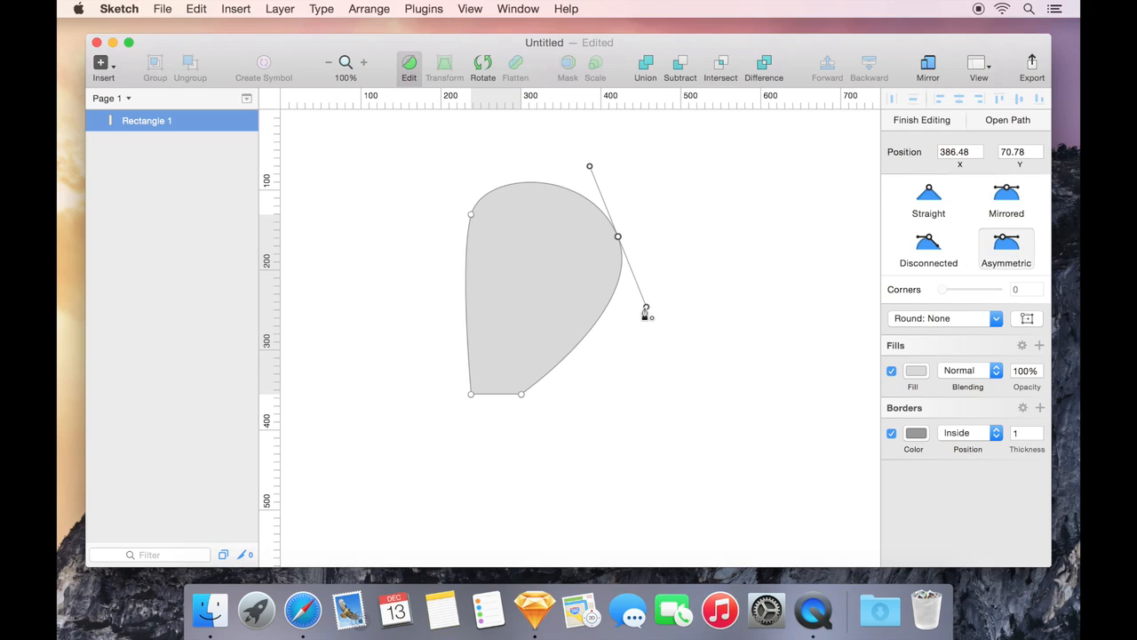
left_click_drag(647, 309, 625, 255)
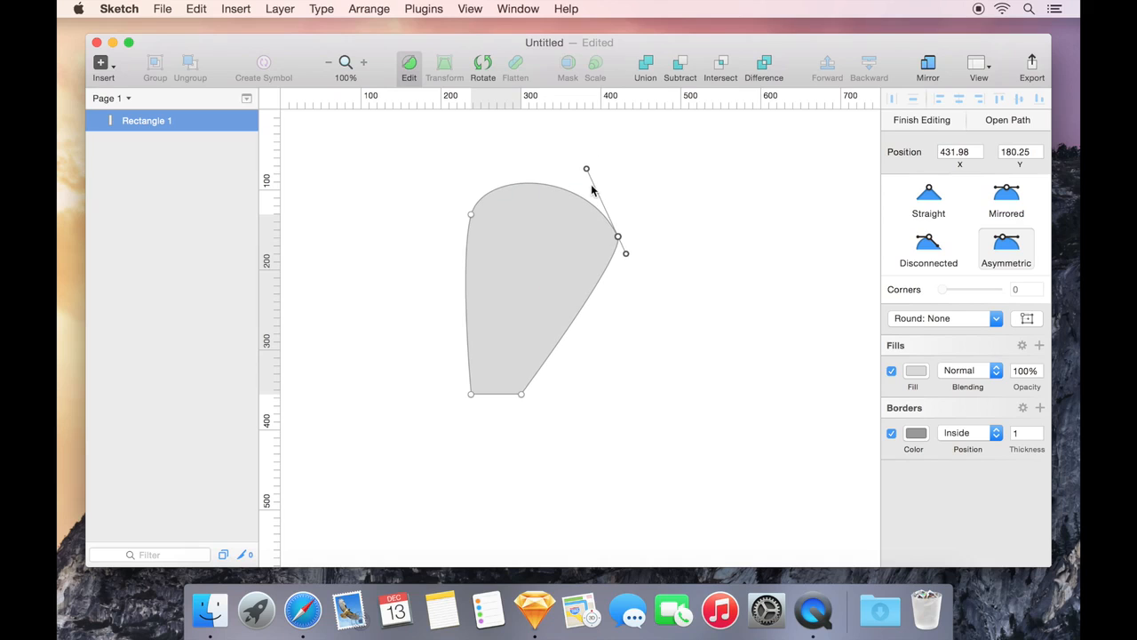
mouse_move(586, 174)
left_mouse_down()
mouse_move(622, 162)
mouse_move(696, 170)
mouse_move(587, 160)
left_mouse_up()
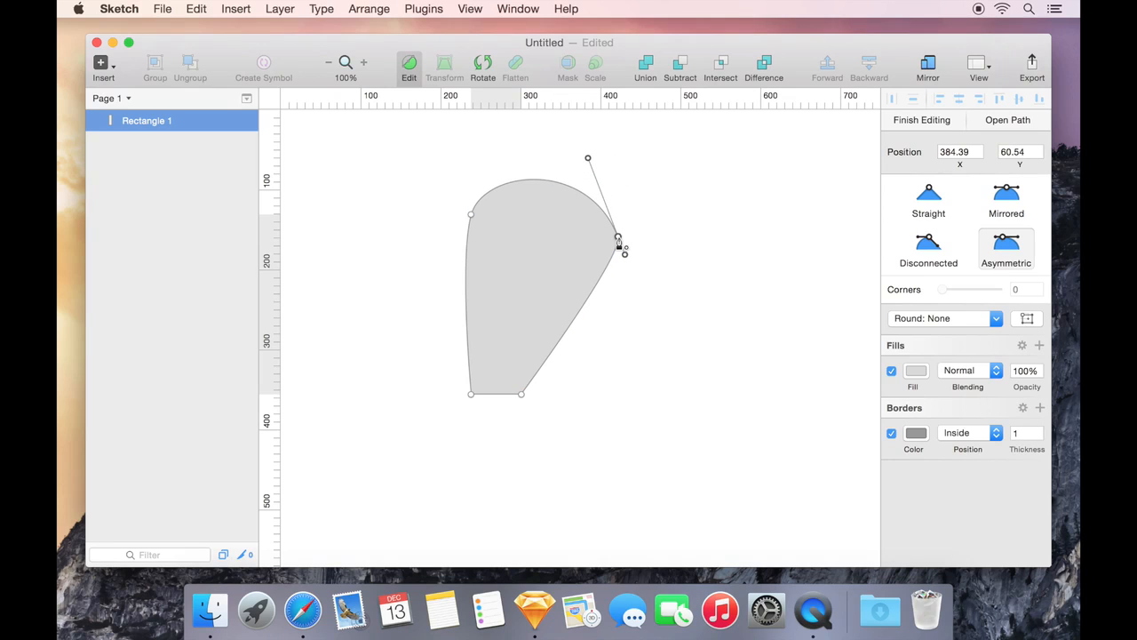
Step: Toggle the upper-right and upper-left points between Mirrored and Straight, leaving both as Straight
double_click(618, 237)
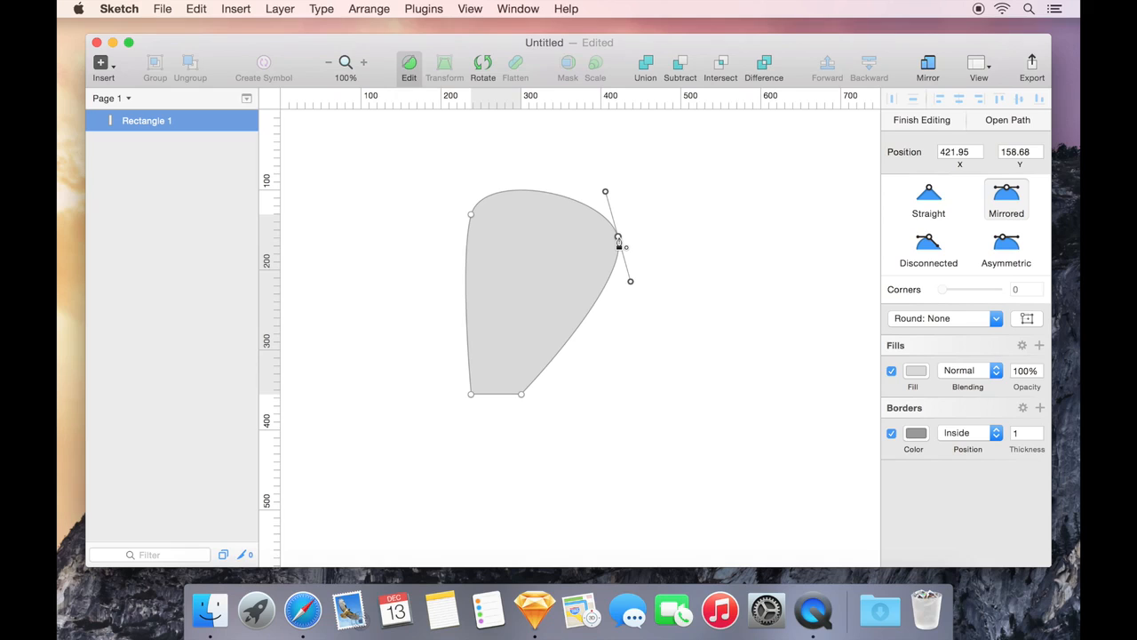
double_click(619, 238)
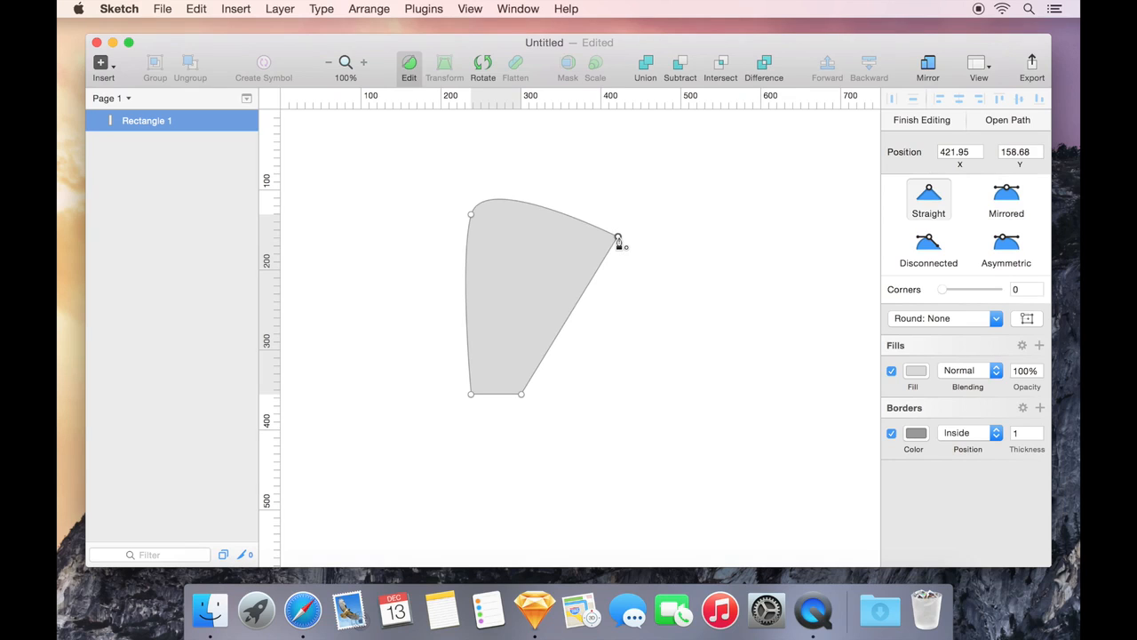
double_click(471, 216)
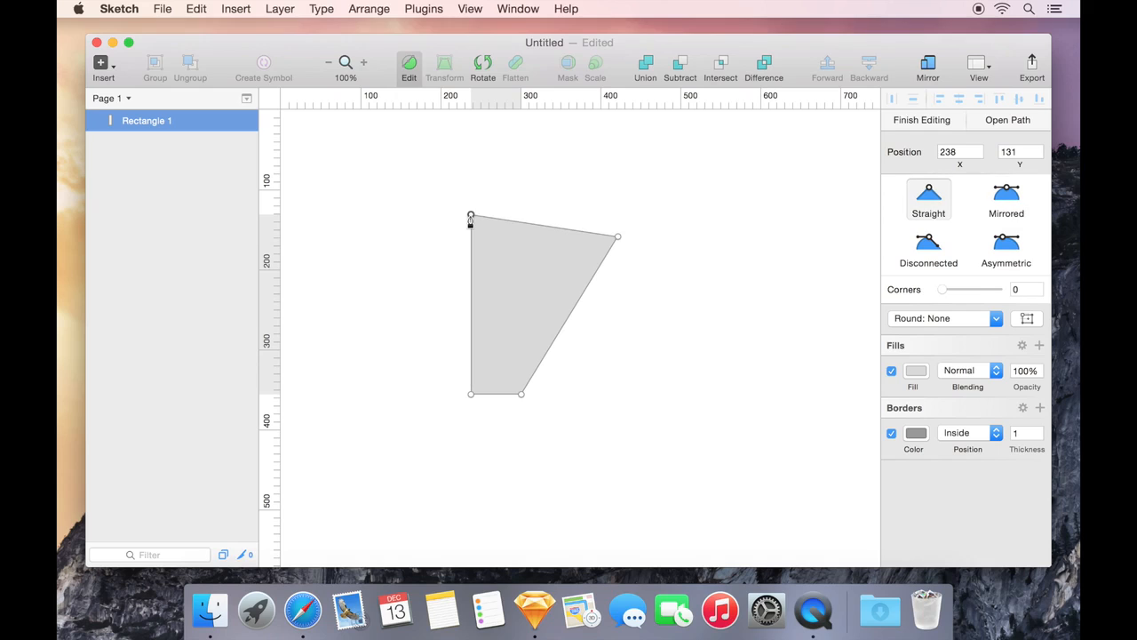
double_click(471, 216)
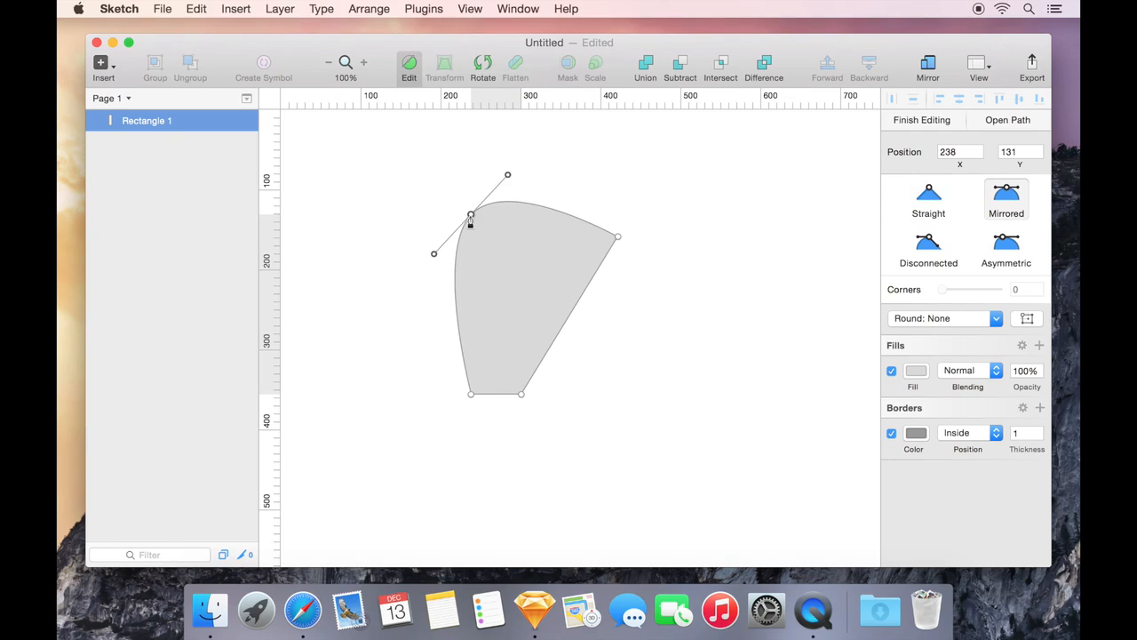
double_click(471, 217)
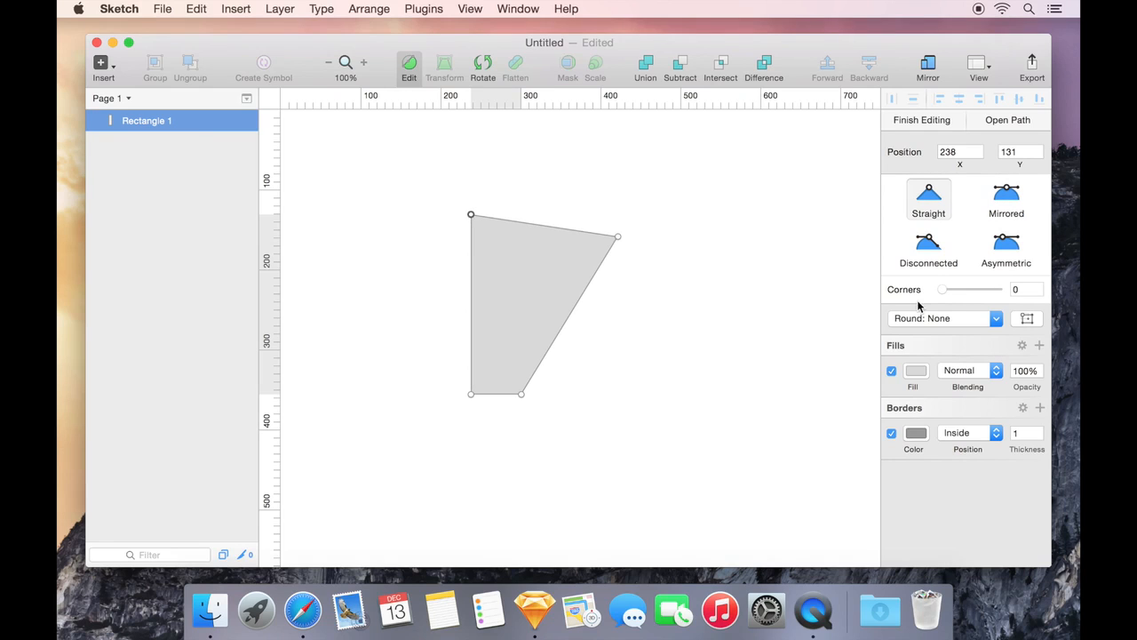
Step: Round the upper-left corner by about 60, and set the radius of every corner except the lower-right one to 100
left_click_drag(943, 294, 976, 289)
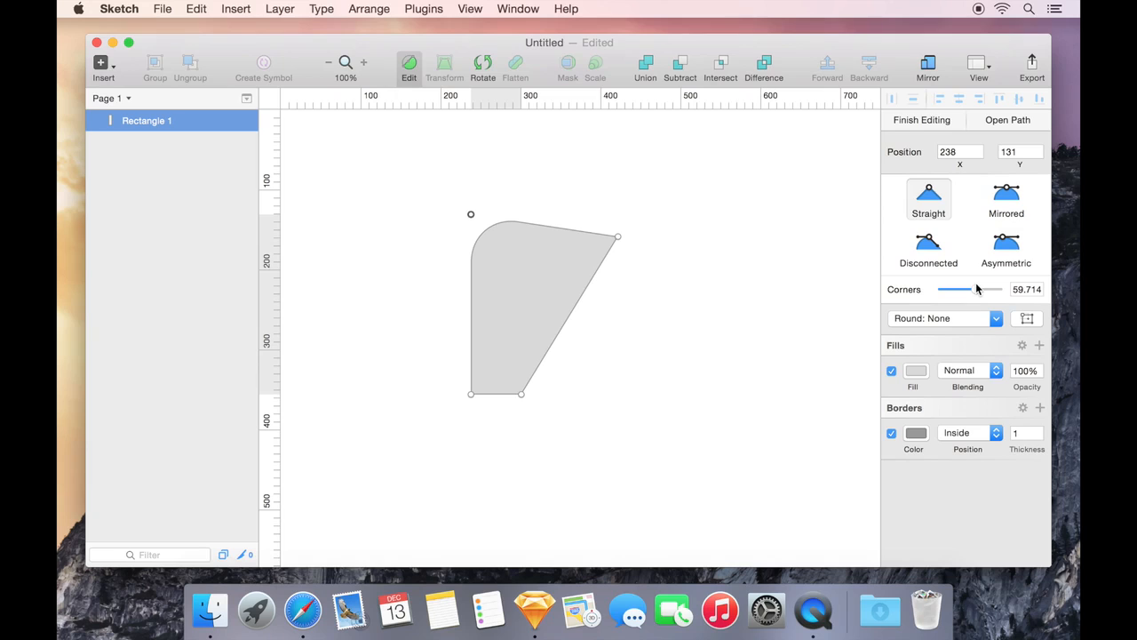
mouse_move(976, 288)
left_mouse_down()
mouse_move(997, 286)
mouse_move(961, 288)
mouse_move(978, 290)
left_mouse_up()
left_click(618, 238)
left_click_drag(422, 179, 636, 459)
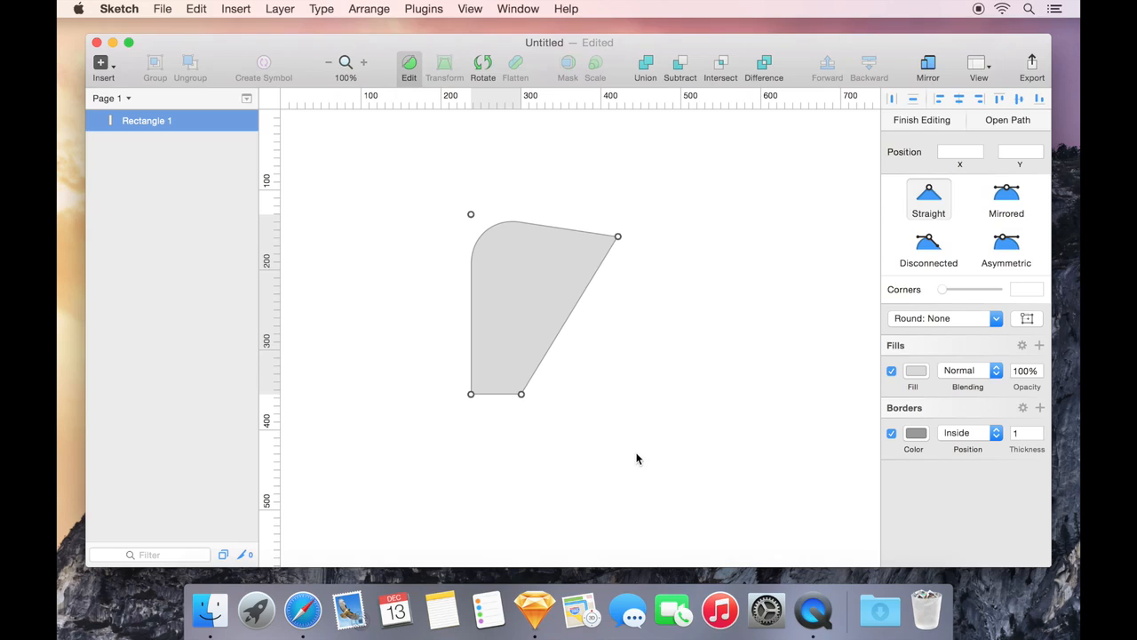
left_click(472, 396, "shift")
left_click_drag(945, 290, 1006, 302)
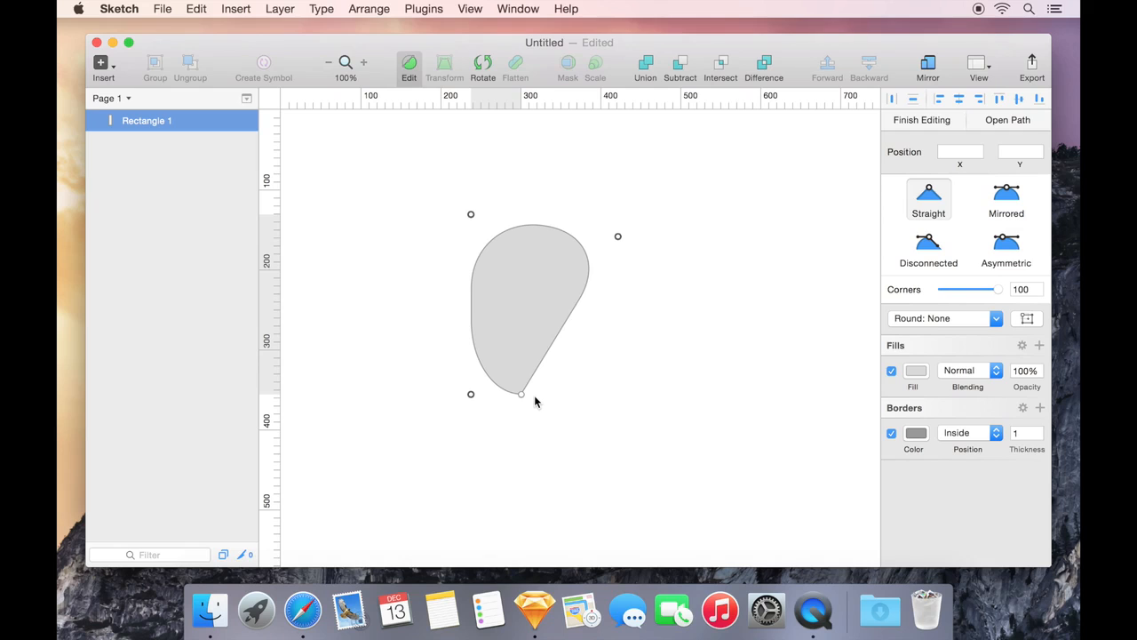
Step: Select all the shape's points, set their corner radius to about 22.9 and keep the "Don't round to nearest pixels" option
key("super+a")
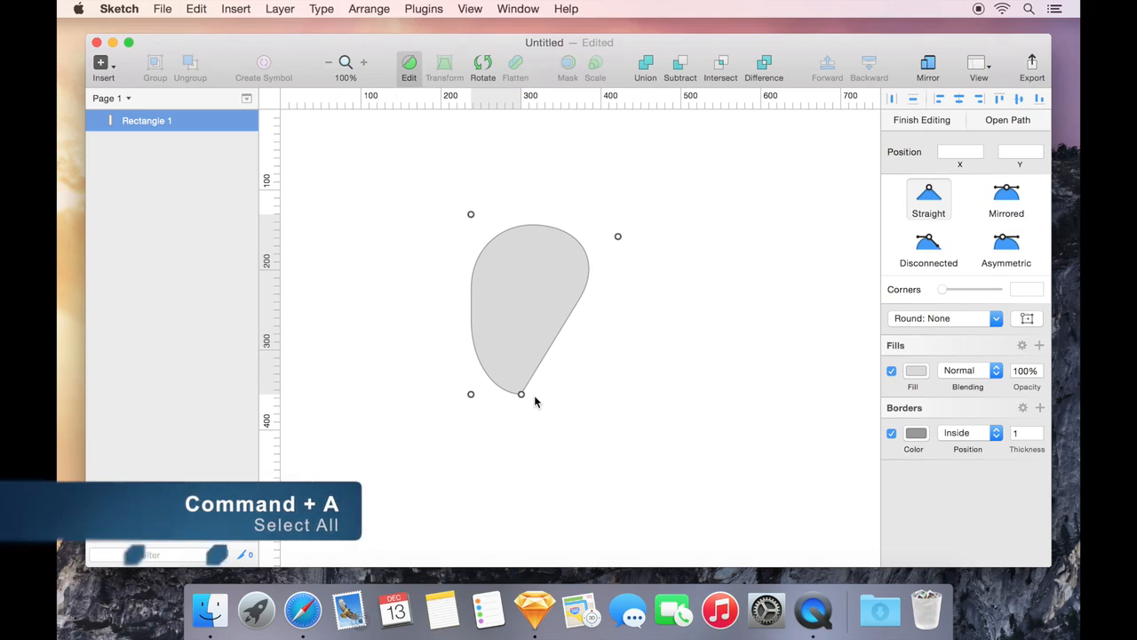
mouse_move(947, 291)
left_mouse_down()
mouse_move(1016, 305)
mouse_move(940, 294)
mouse_move(965, 298)
mouse_move(956, 292)
left_mouse_up()
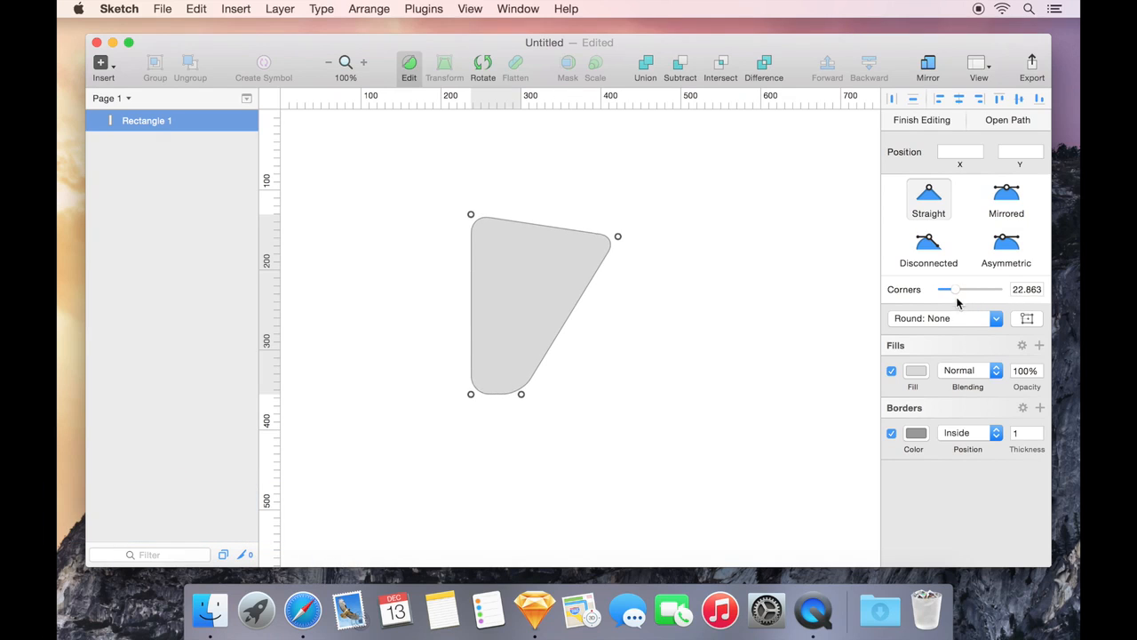
left_click(959, 319)
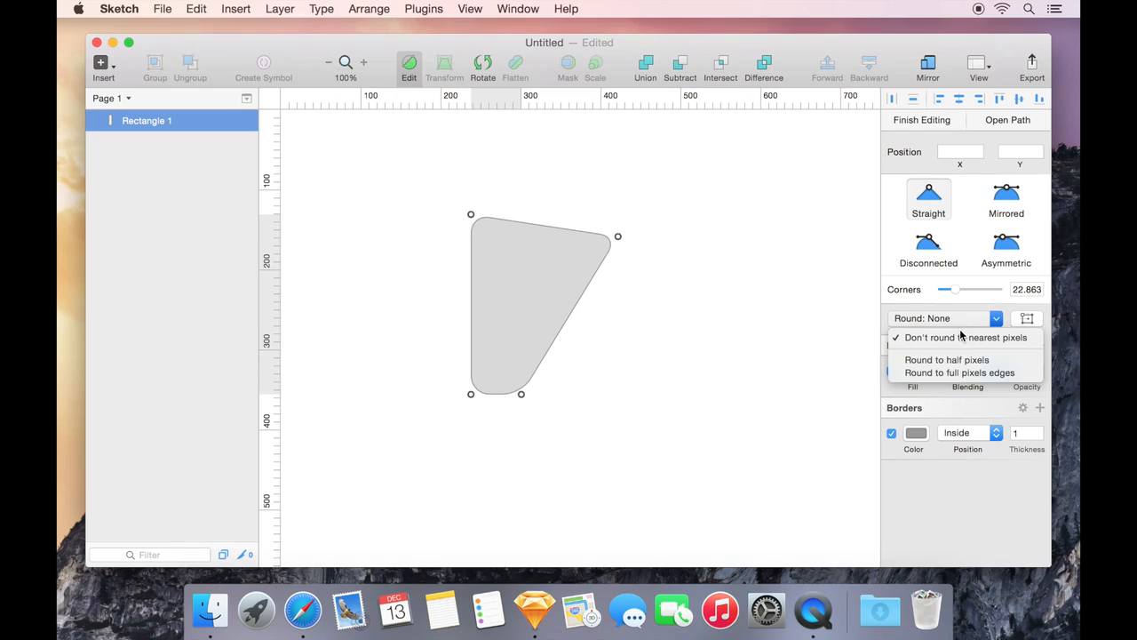
left_click(960, 339)
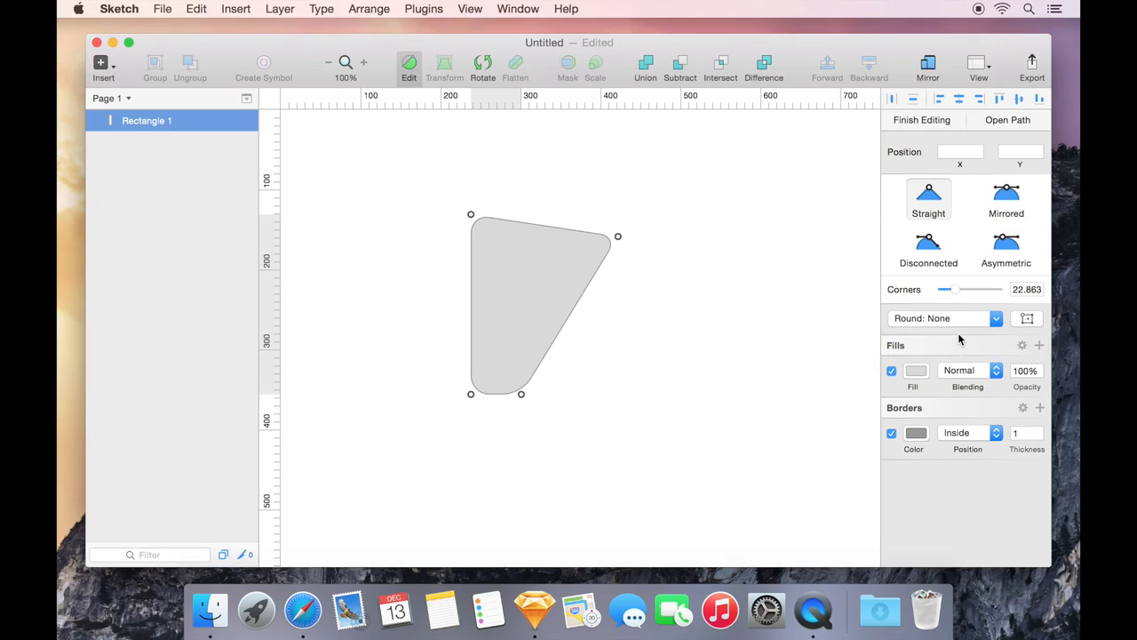
Step: Select the shape's two upper points together and shift them slightly left and down
left_click(1027, 321)
left_click(1028, 320)
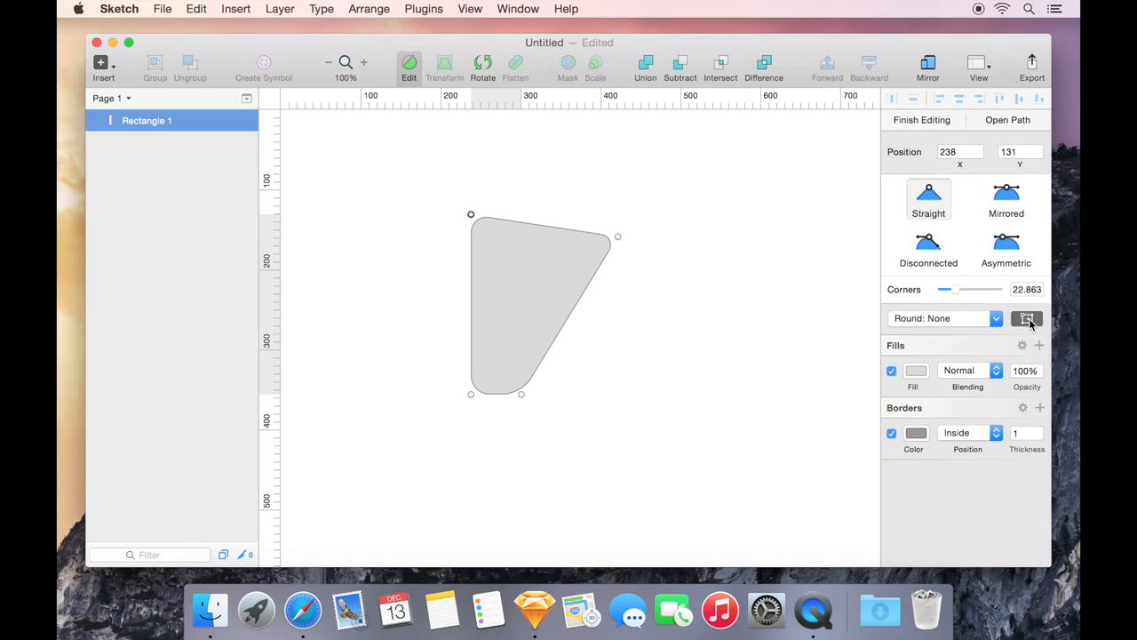
left_click_drag(441, 194, 661, 313)
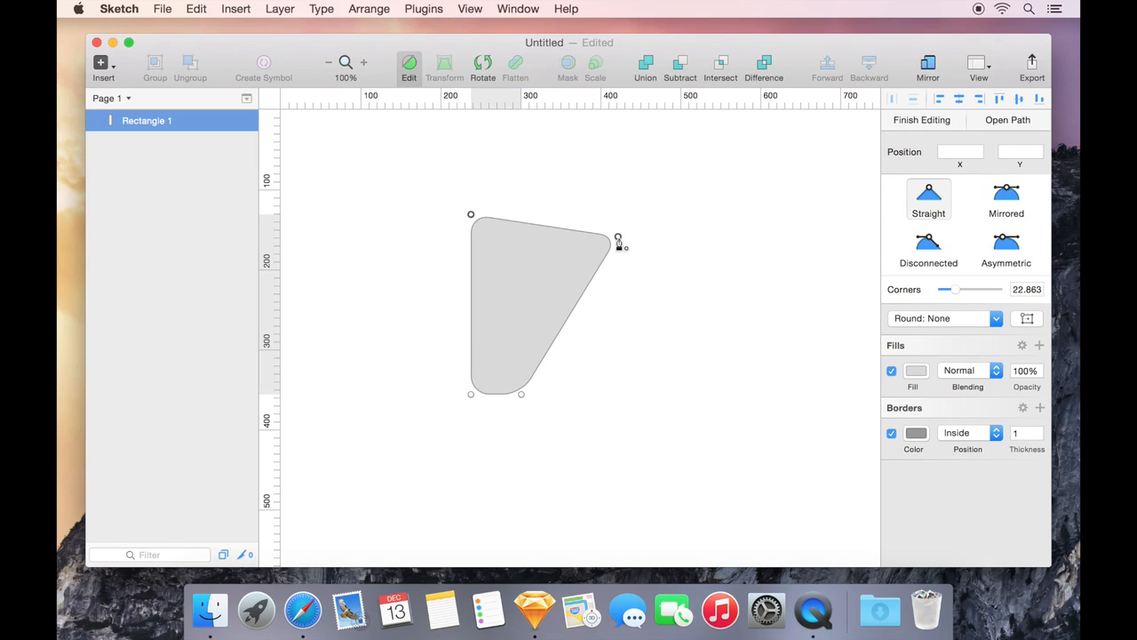
mouse_move(471, 222)
left_mouse_down()
mouse_move(475, 251)
mouse_move(462, 226)
left_mouse_up()
Step: Select the lower-right and upper-right points together and move them up and slightly to the right
left_click(522, 393)
left_click(610, 242, "shift")
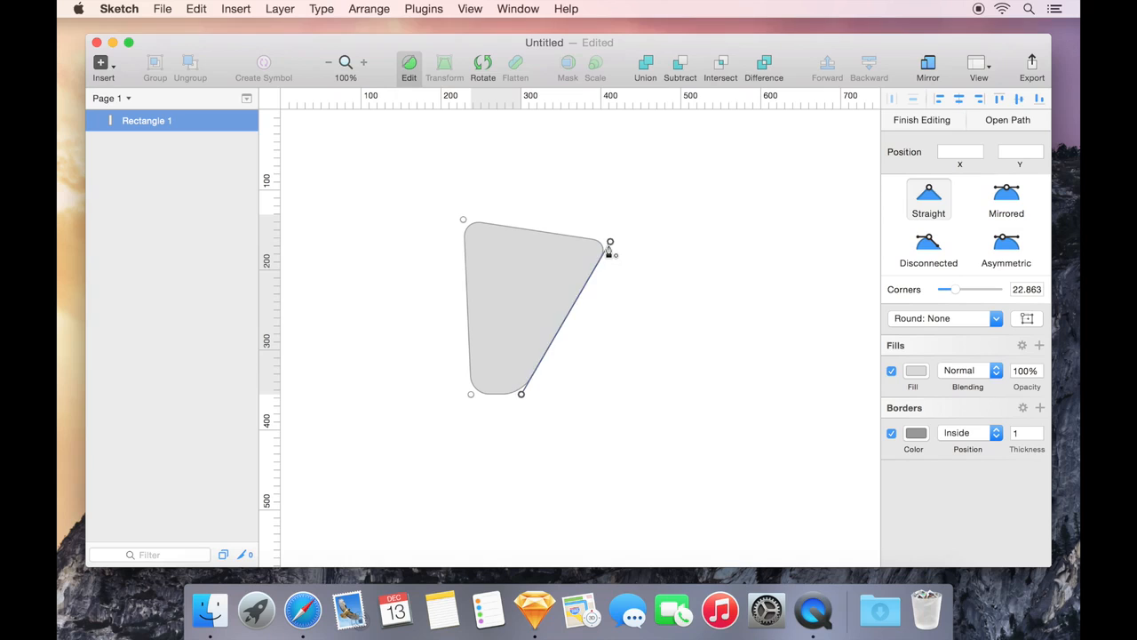
left_click_drag(611, 245, 617, 214)
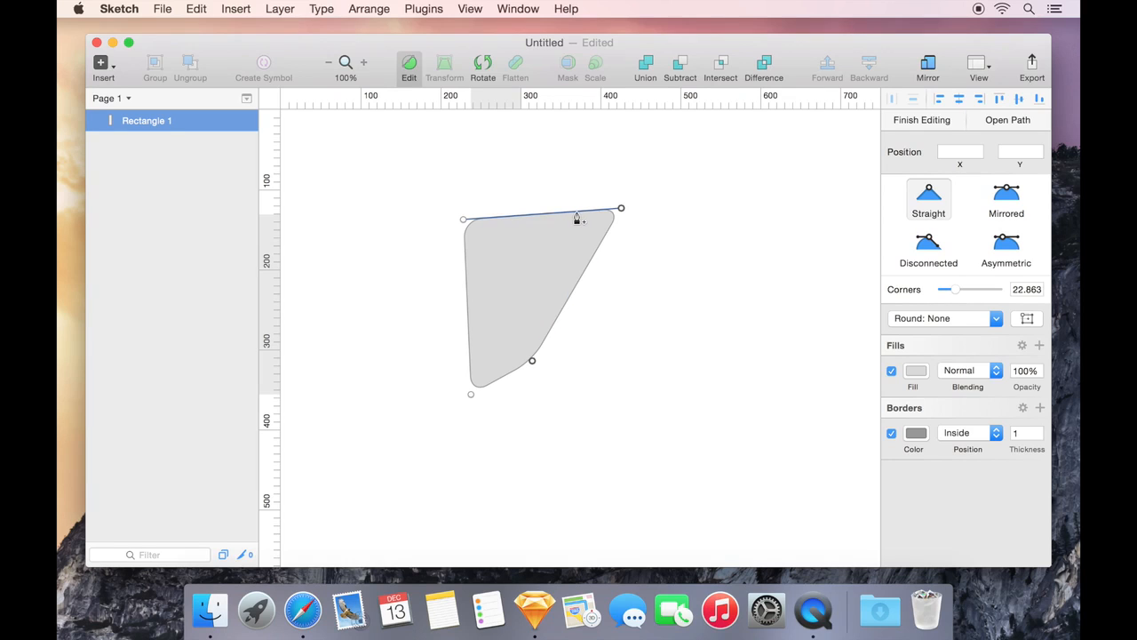
Step: Add a point in the middle of the upper edge, make it Straight and raise it to about X 303, Y 64
left_click(536, 217)
left_click_drag(539, 222, 532, 175)
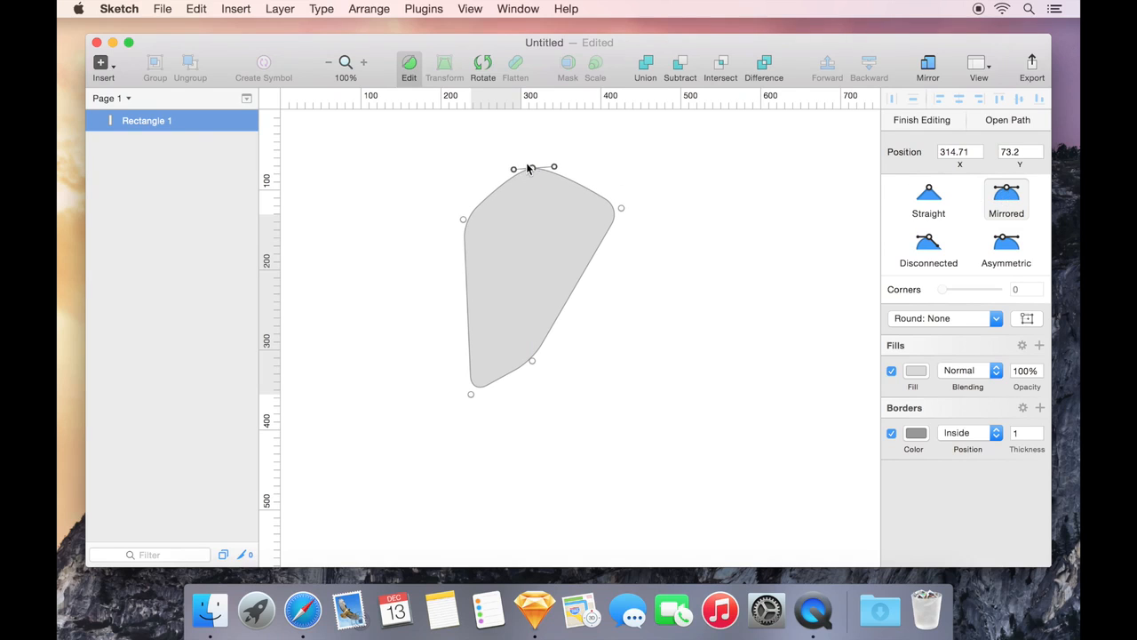
double_click(531, 172)
mouse_move(535, 175)
left_mouse_down()
mouse_move(503, 171)
mouse_move(540, 167)
mouse_move(518, 183)
mouse_move(518, 282)
mouse_move(523, 165)
left_mouse_up()
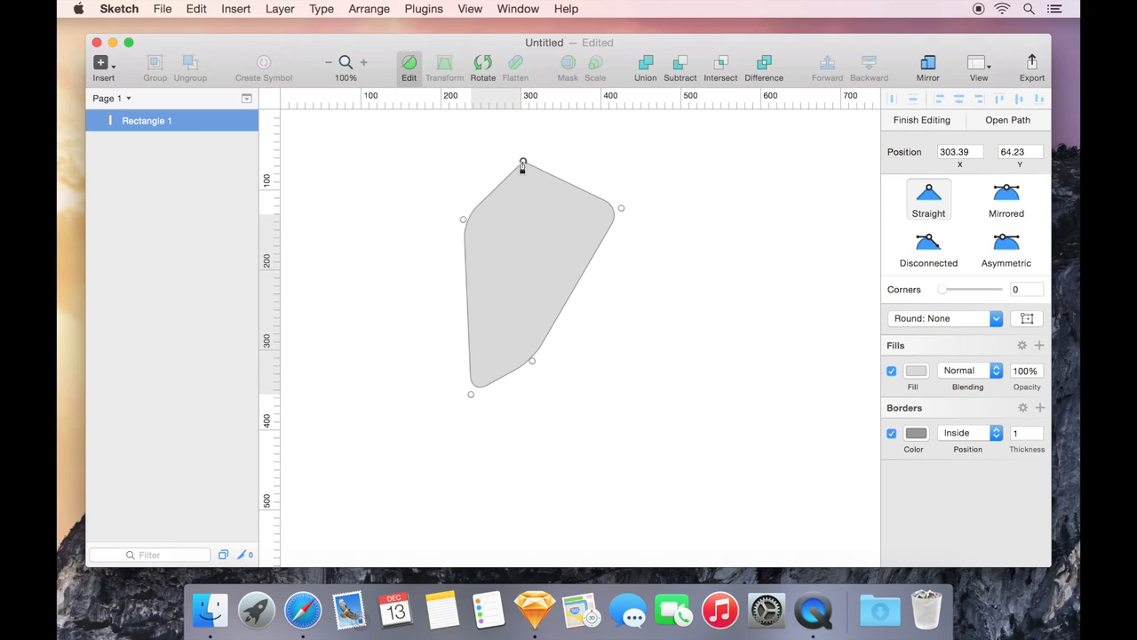